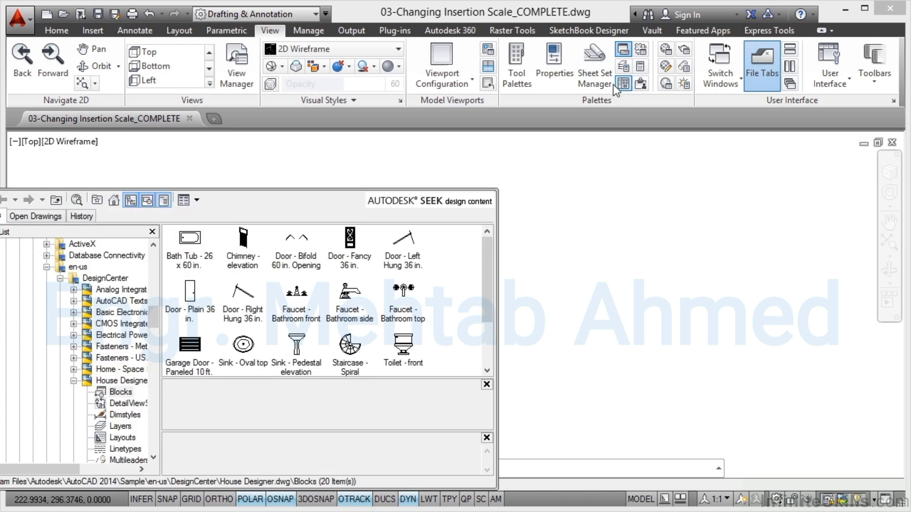
- Move the DesignCenter palette fully on screen so it lists the House Designer.dwg blocks
{"action": "left_click_drag", "start_coordinate": [1, 308], "coordinate": [83, 261]}
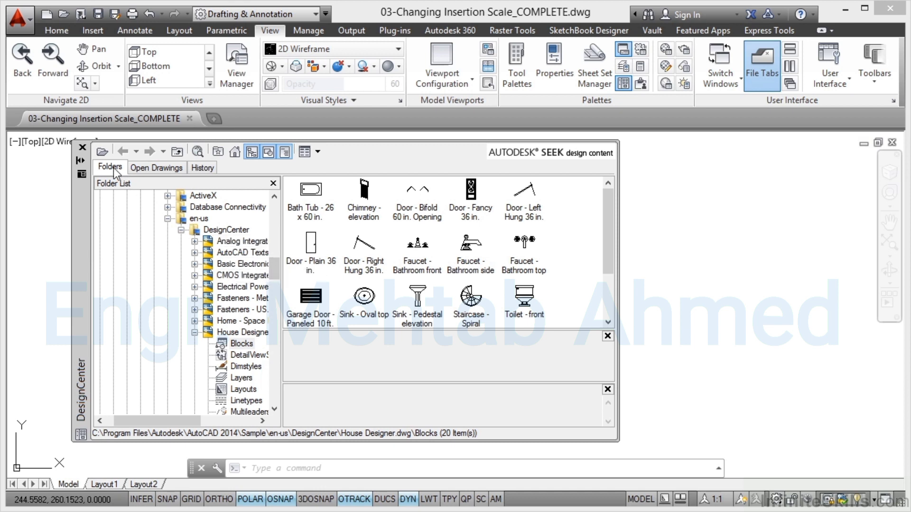
{"action": "scroll", "coordinate": [275, 262], "scroll_direction": "up", "scroll_amount": 4}
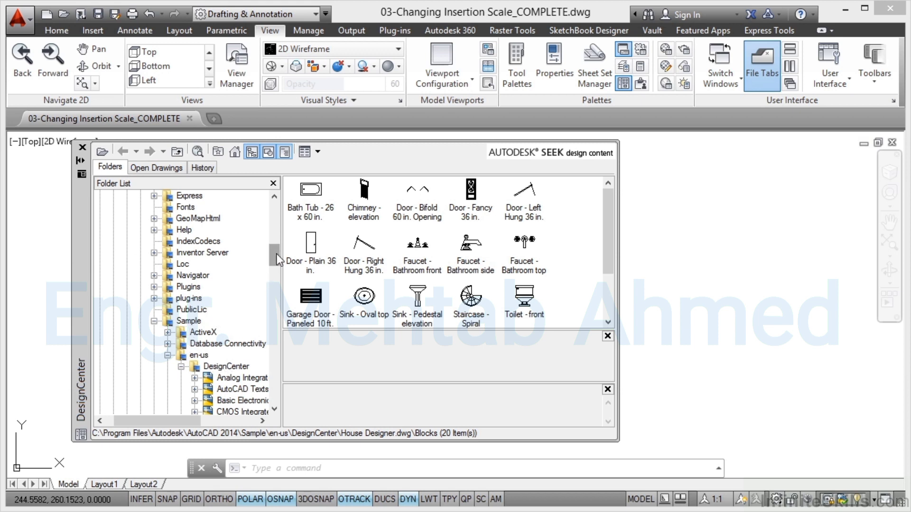
{"action": "scroll", "coordinate": [278, 252], "scroll_direction": "up", "scroll_amount": 7}
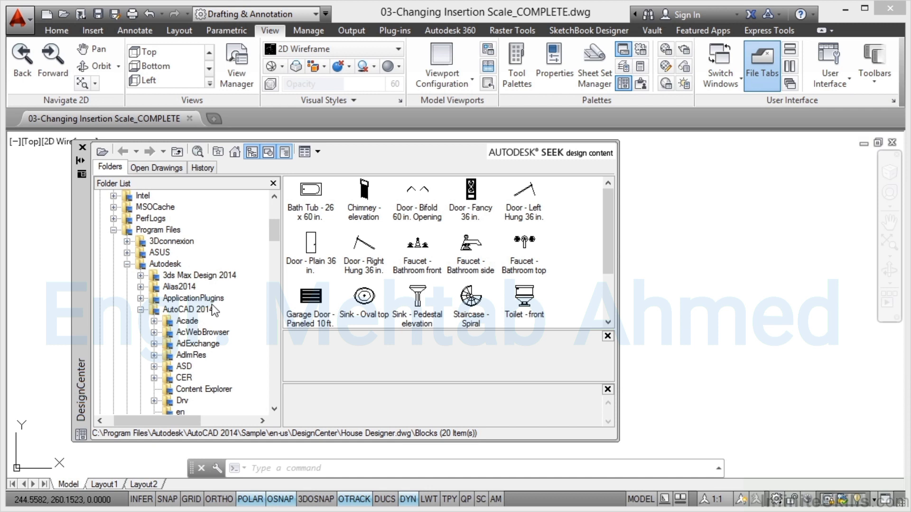
{"action": "left_click_drag", "start_coordinate": [275, 227], "coordinate": [274, 257]}
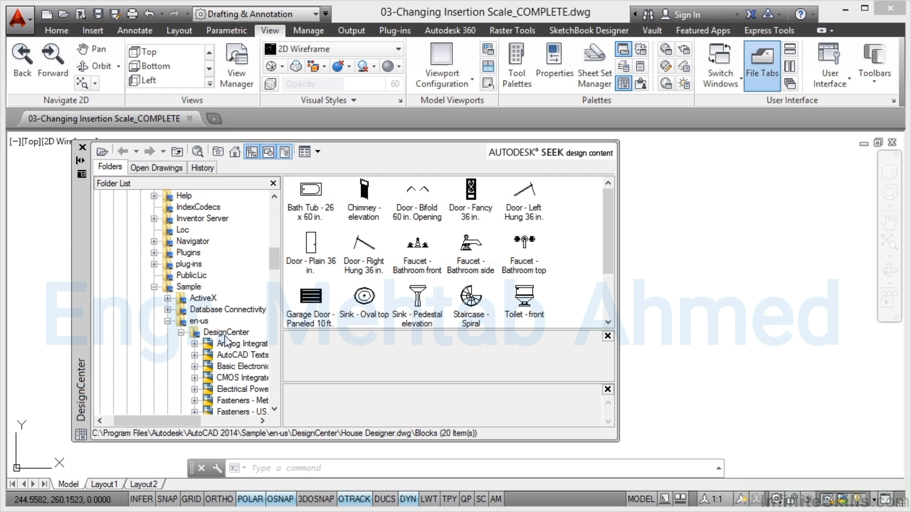
{"action": "left_click_drag", "start_coordinate": [277, 269], "coordinate": [278, 280]}
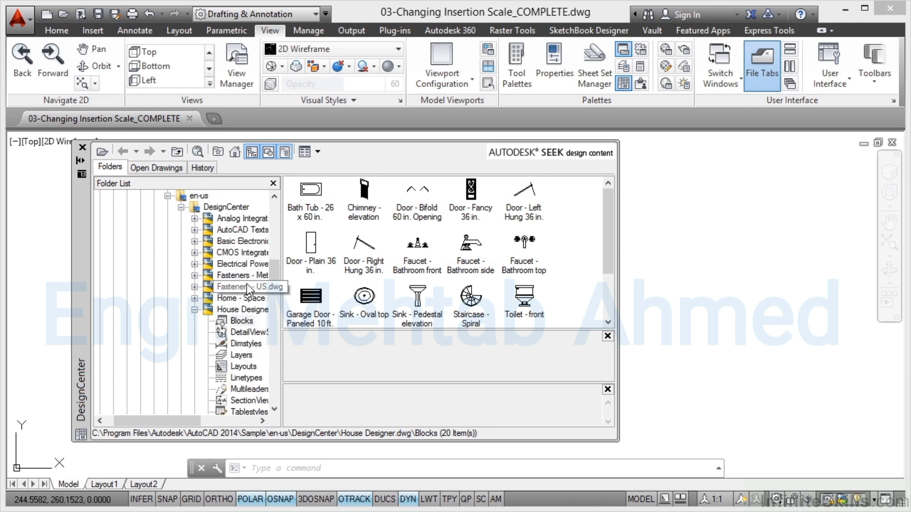
{"action": "left_click", "coordinate": [241, 323]}
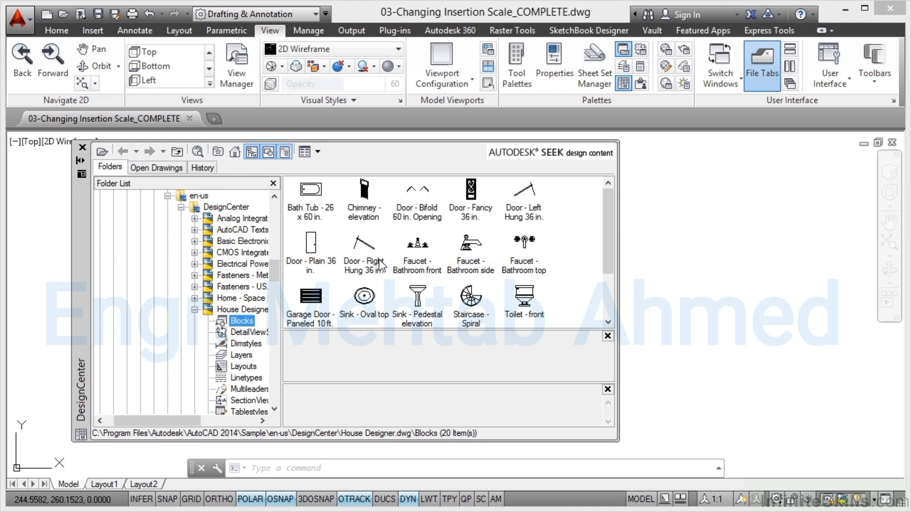
{"action": "left_click_drag", "start_coordinate": [84, 275], "coordinate": [61, 277]}
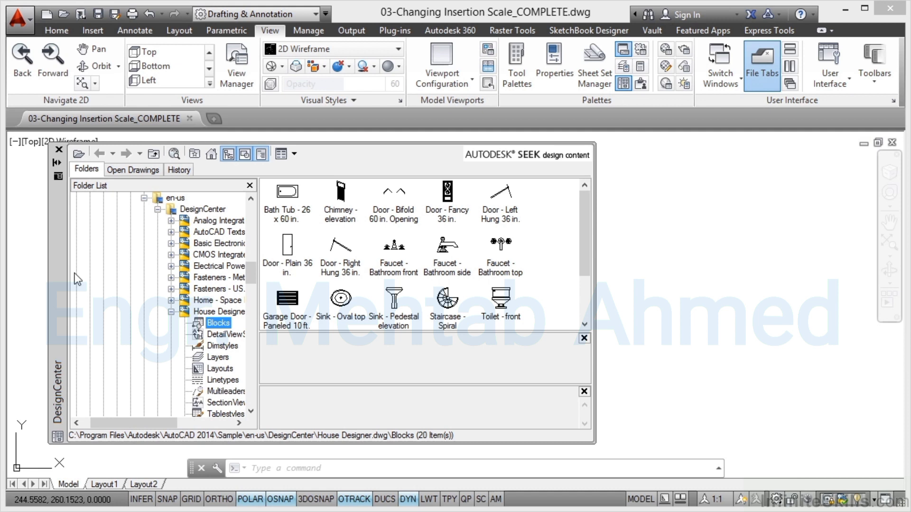
- Preview the Bath Tub - 26 x 60 in. block, then open the drawing area's shortcut menu
{"action": "left_click", "coordinate": [294, 223]}
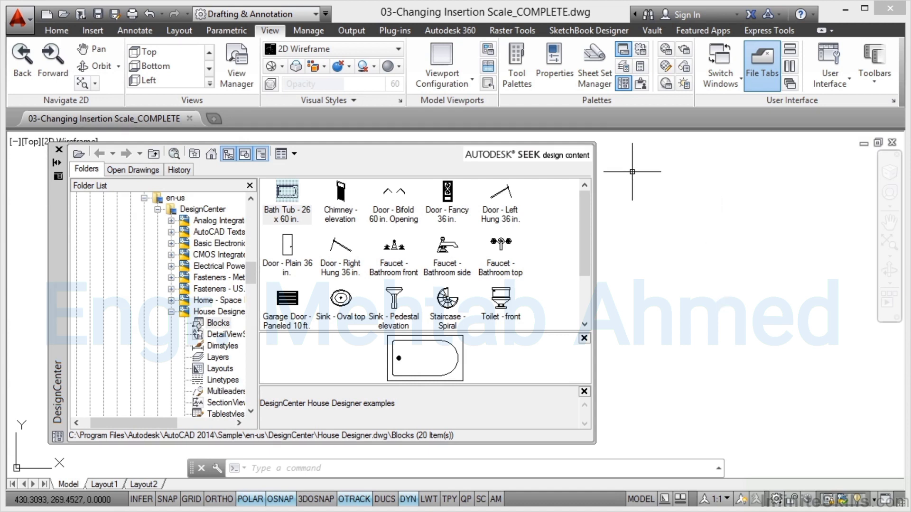
{"action": "right_click", "coordinate": [614, 161]}
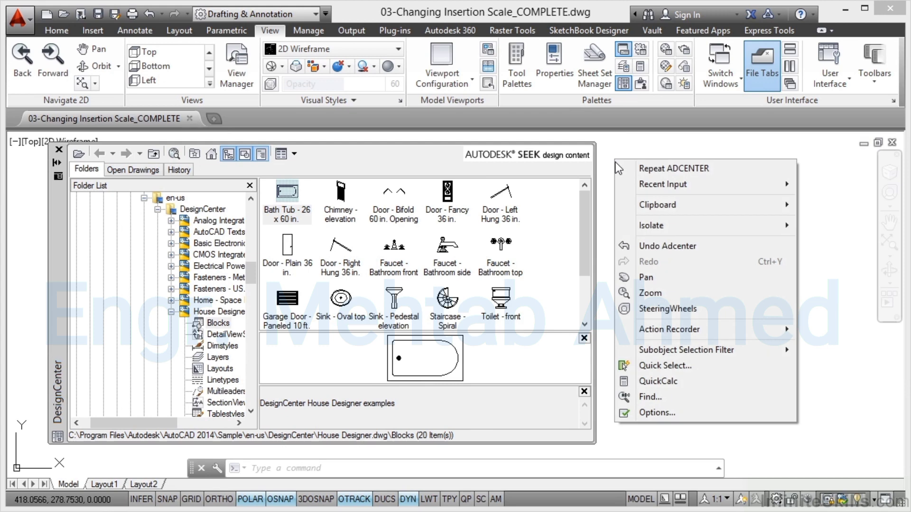
- In Options, set insertion scale source units to Inches and target units to Millimeters
{"action": "left_click", "coordinate": [653, 413]}
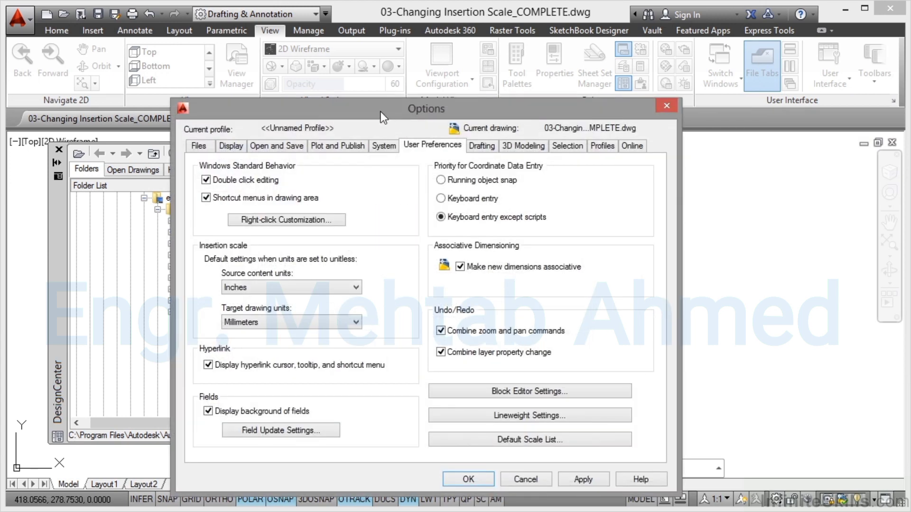
{"action": "left_click_drag", "start_coordinate": [381, 112], "coordinate": [473, 86]}
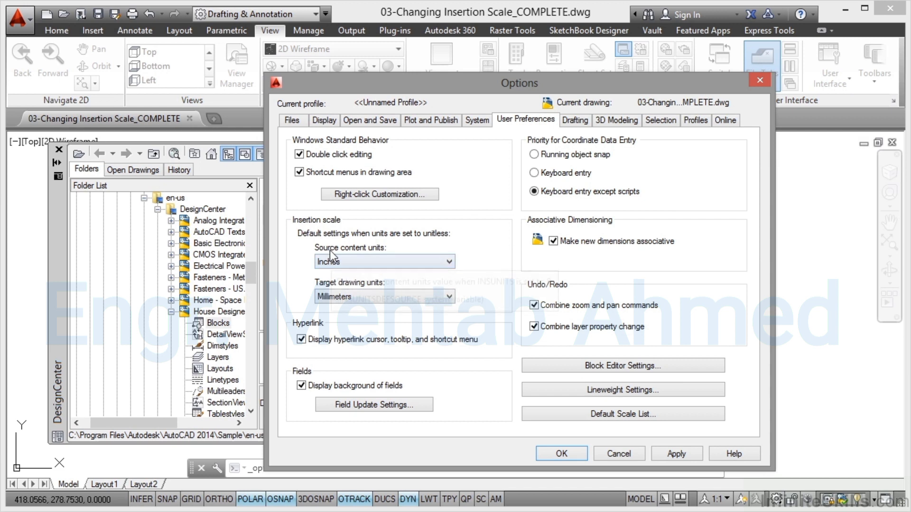
{"action": "left_click", "coordinate": [448, 262]}
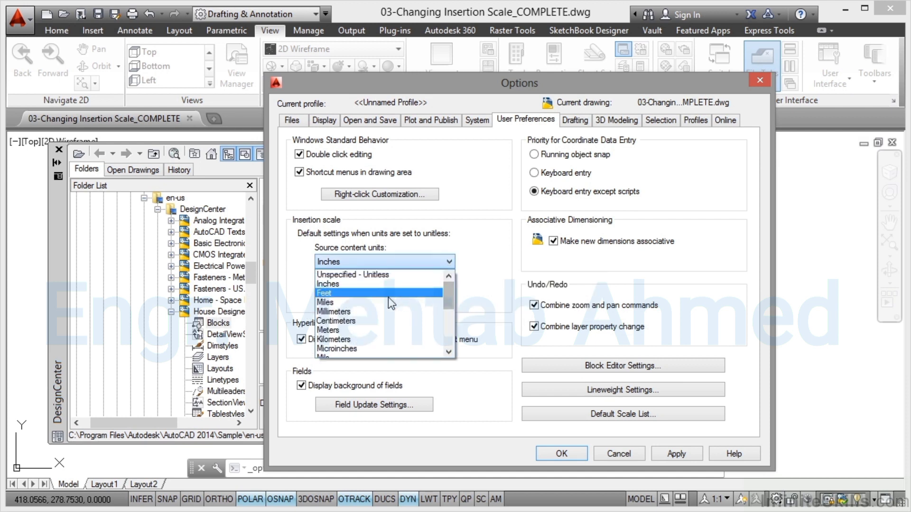
{"action": "left_click", "coordinate": [361, 285]}
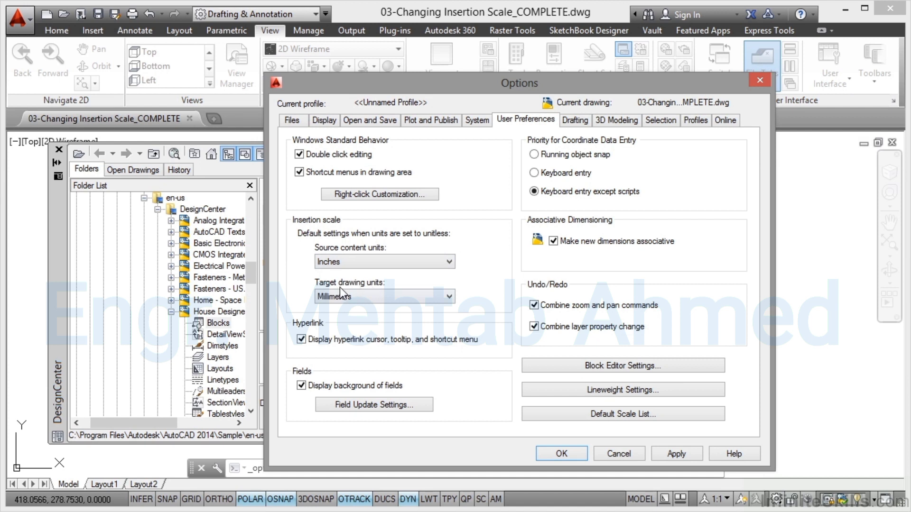
{"action": "left_click", "coordinate": [448, 298]}
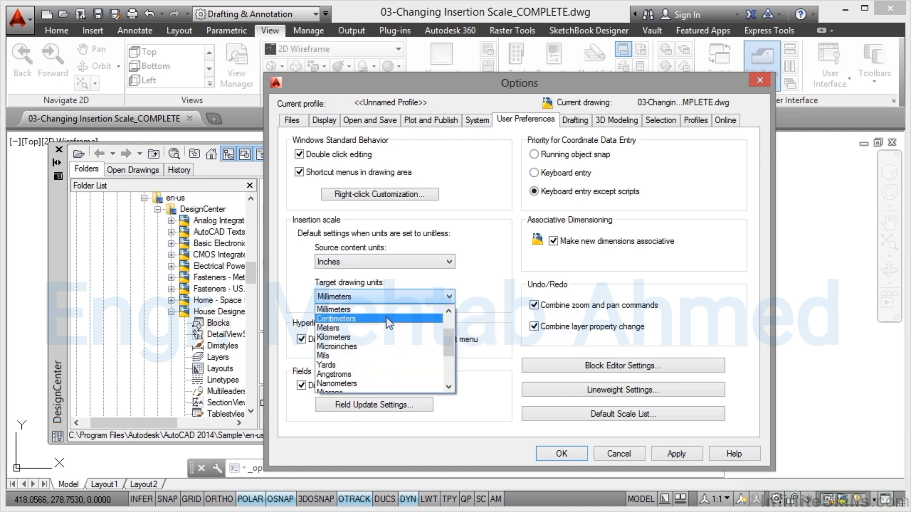
{"action": "left_click", "coordinate": [355, 309]}
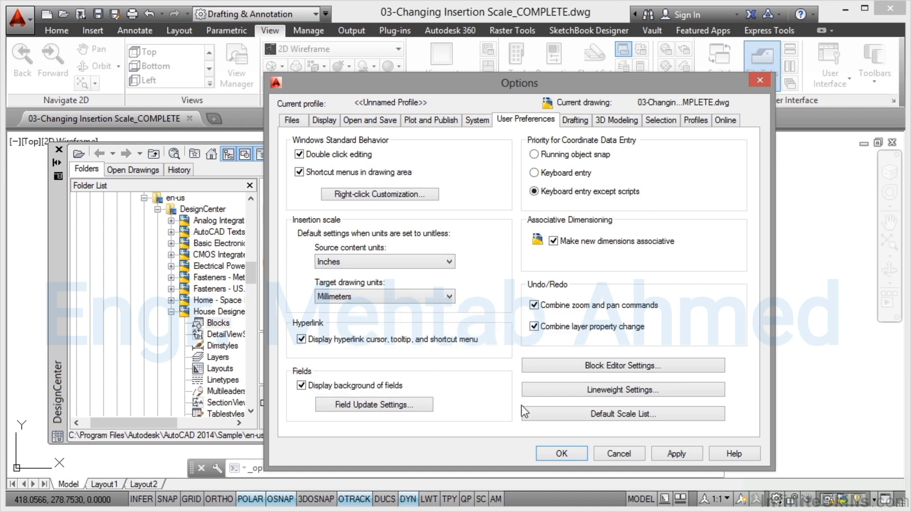
{"action": "left_click", "coordinate": [565, 453]}
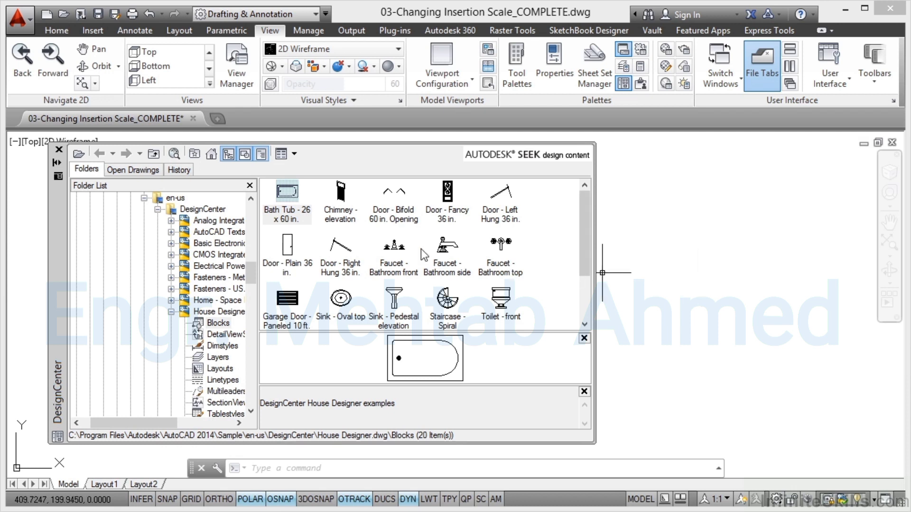
- Drag the Bath Tub - 26 x 60 in. block from DesignCenter into the drawing and zoom out
{"action": "left_click", "coordinate": [285, 194]}
{"action": "mouse_move", "coordinate": [285, 193]}
{"action": "left_mouse_down"}
{"action": "mouse_move", "coordinate": [639, 266]}
{"action": "mouse_move", "coordinate": [652, 260]}
{"action": "mouse_move", "coordinate": [639, 192]}
{"action": "left_mouse_up"}
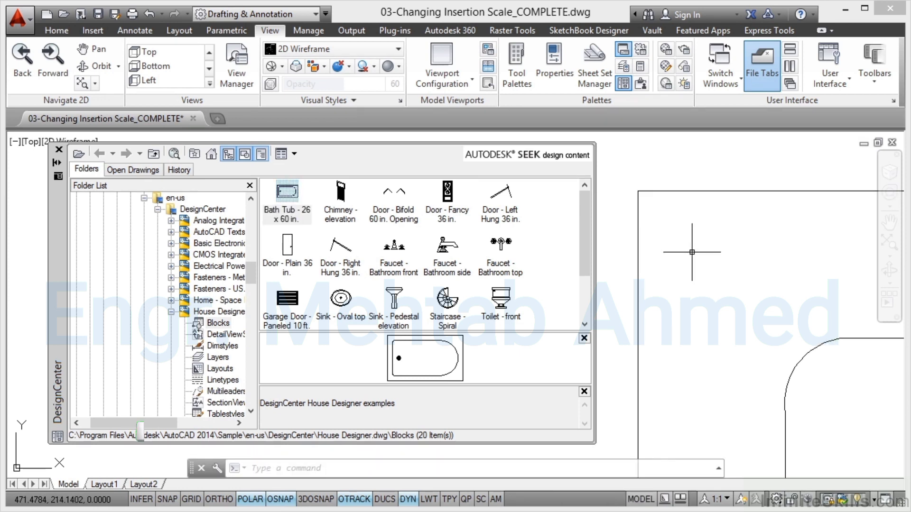
{"action": "scroll", "coordinate": [690, 353], "scroll_direction": "down", "scroll_amount": 3}
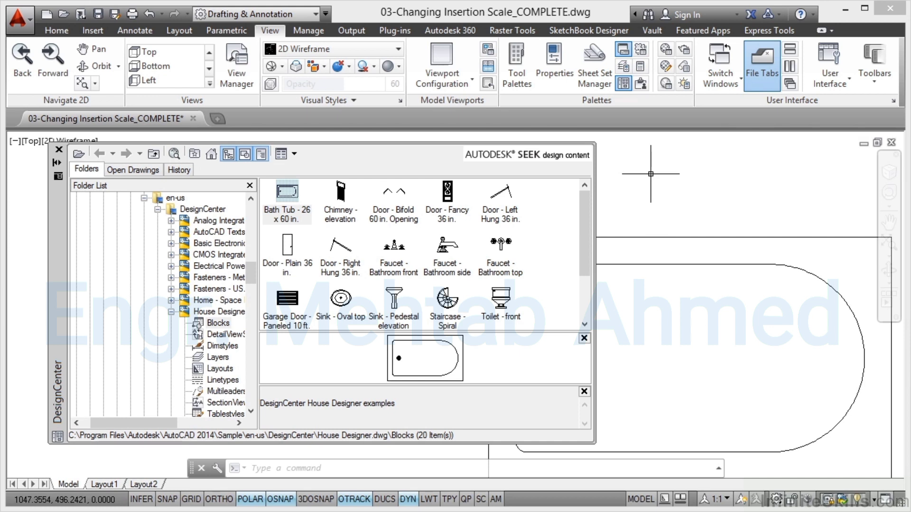
- Run LIMITS with lower-left corner 0,0 and upper-right corner 5000,3000
{"action": "type", "text": "limits"}
{"action": "key", "text": "Return"}
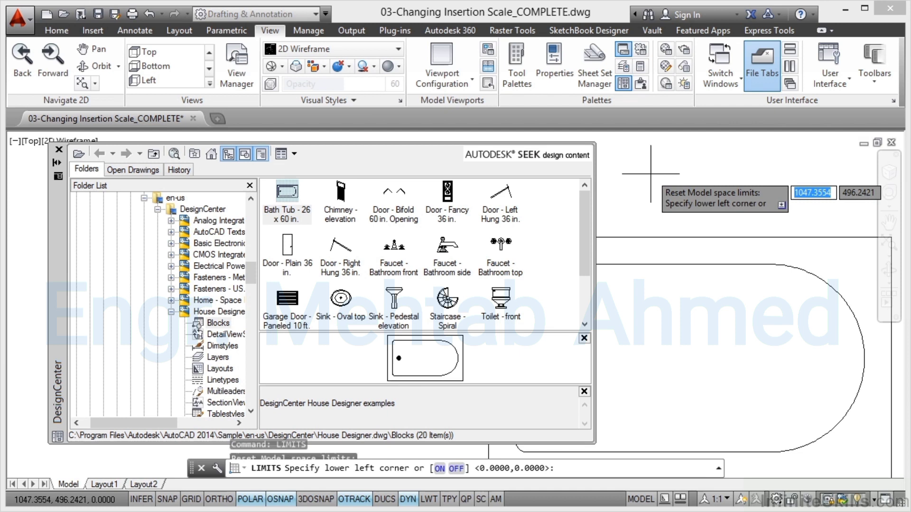
{"action": "type", "text": "0"}
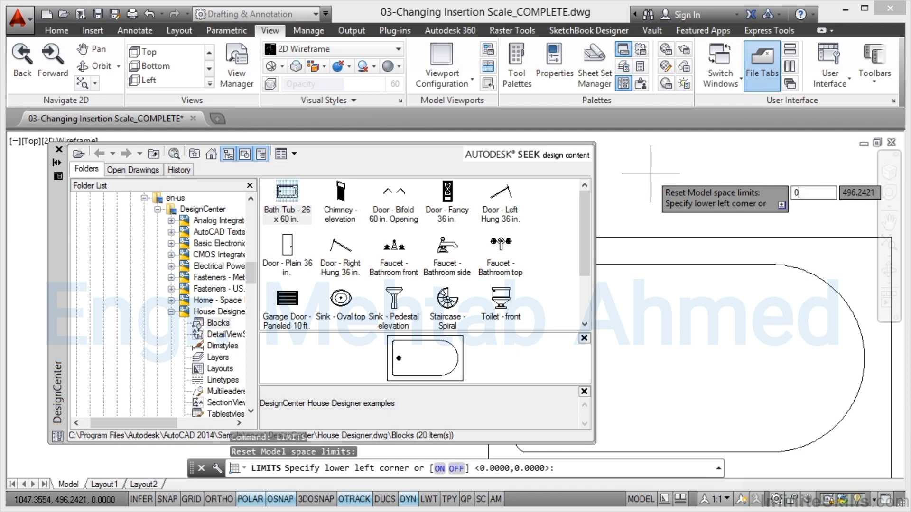
{"action": "key", "text": "Tab"}
{"action": "type", "text": "0"}
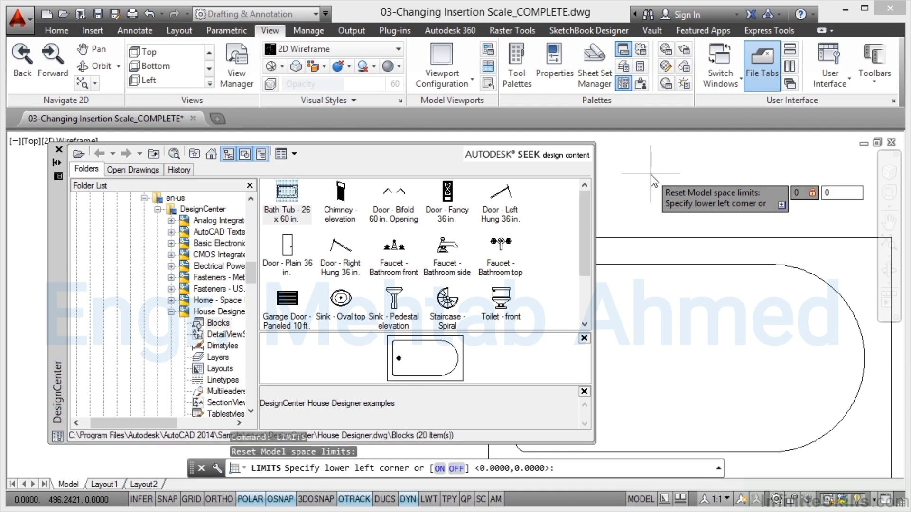
{"action": "key", "text": "Return"}
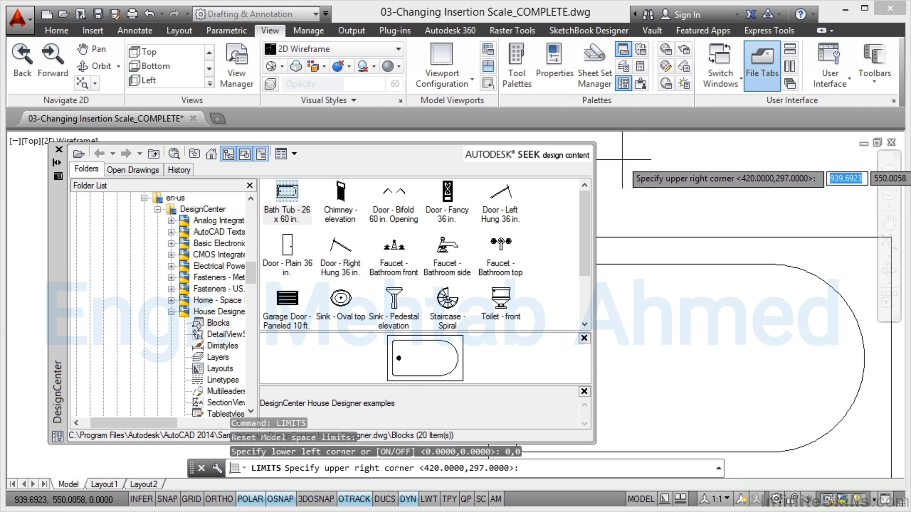
{"action": "type", "text": "5000"}
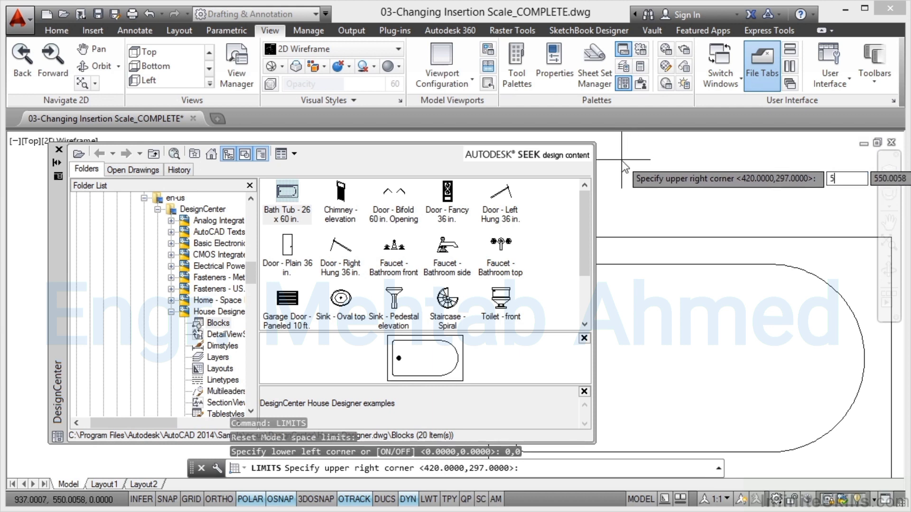
{"action": "type", "text": ",3000"}
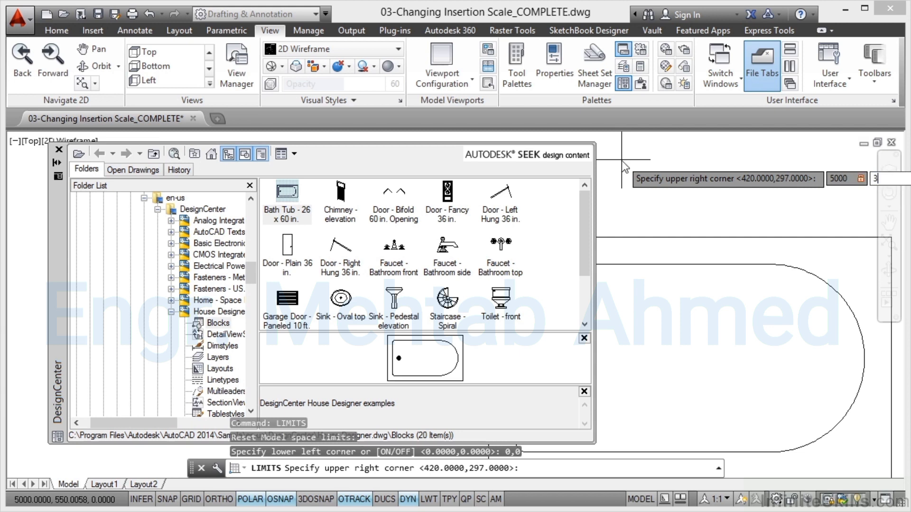
{"action": "key", "text": "Return"}
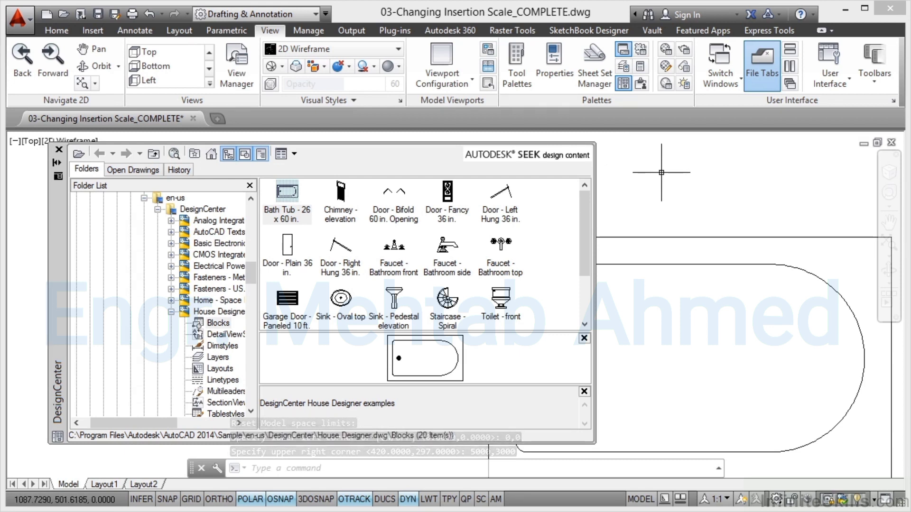
- Zoom All to show the whole drawing, then zoom in toward the bathtub
{"action": "left_click", "coordinate": [97, 83]}
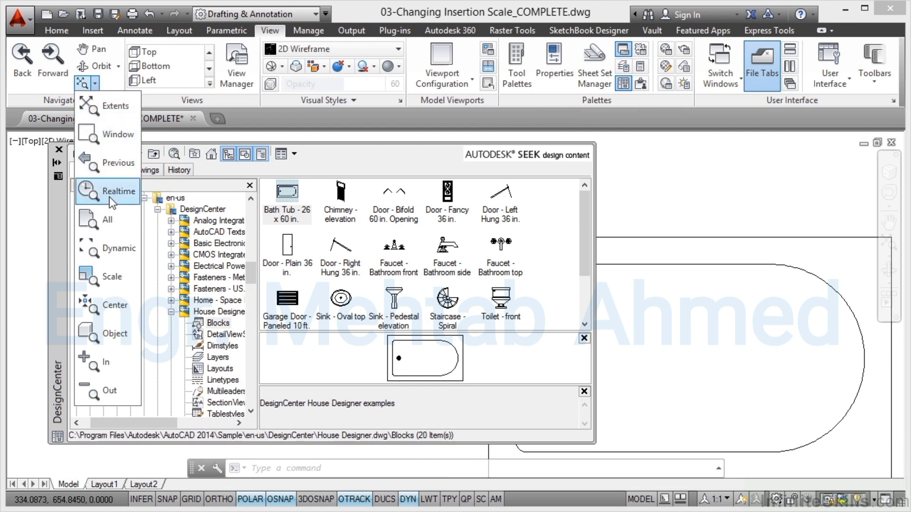
{"action": "left_click", "coordinate": [109, 218]}
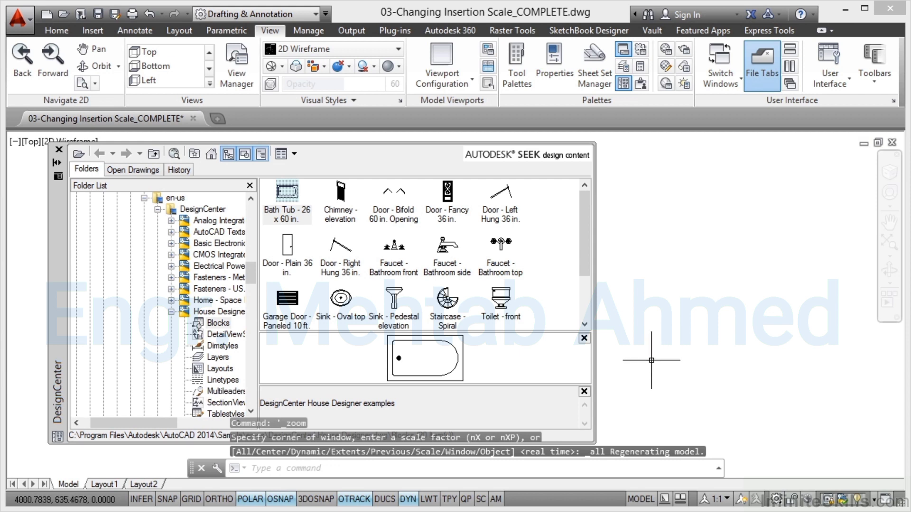
{"action": "scroll", "coordinate": [646, 342], "scroll_direction": "up", "scroll_amount": 3}
{"action": "scroll", "coordinate": [714, 293], "scroll_direction": "up", "scroll_amount": 2}
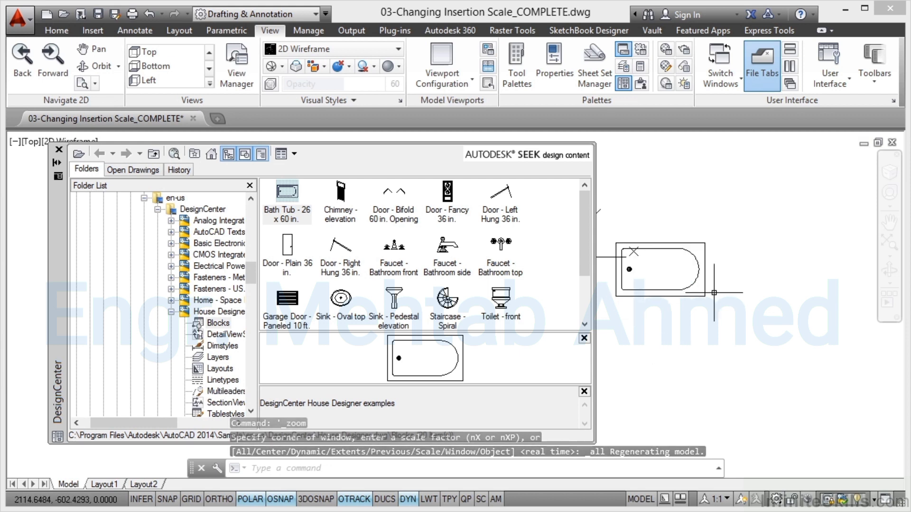
- Move the bathtub block to a new spot by its insertion grip, then deselect it
{"action": "left_click", "coordinate": [675, 243]}
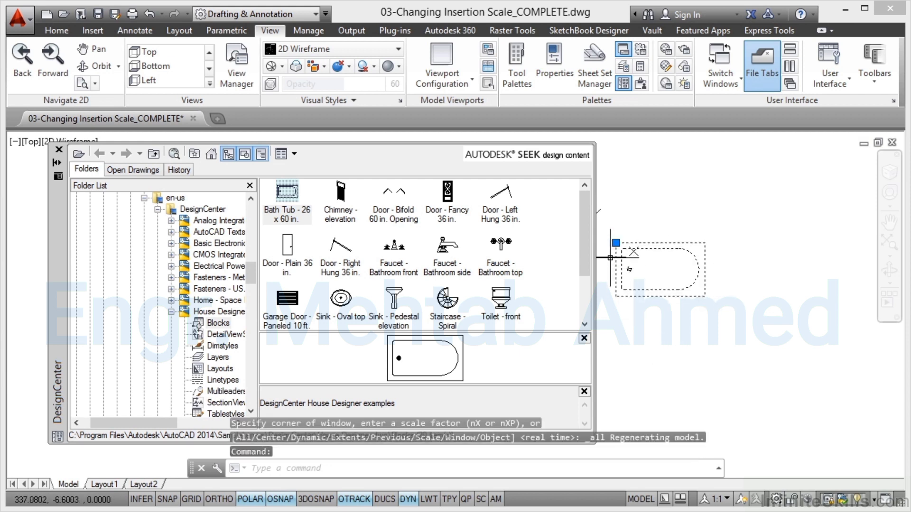
{"action": "left_click", "coordinate": [616, 242]}
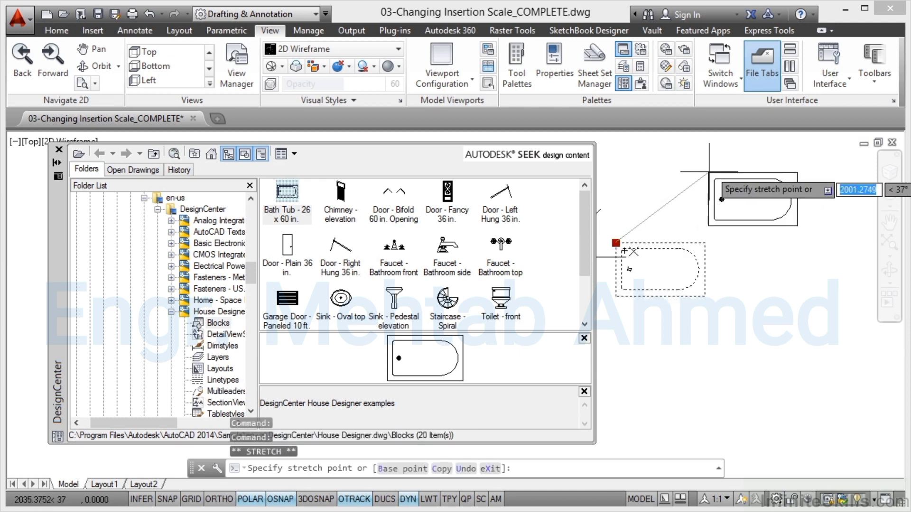
{"action": "left_click", "coordinate": [682, 142]}
{"action": "middle_click_drag", "start_coordinate": [695, 240], "coordinate": [684, 362]}
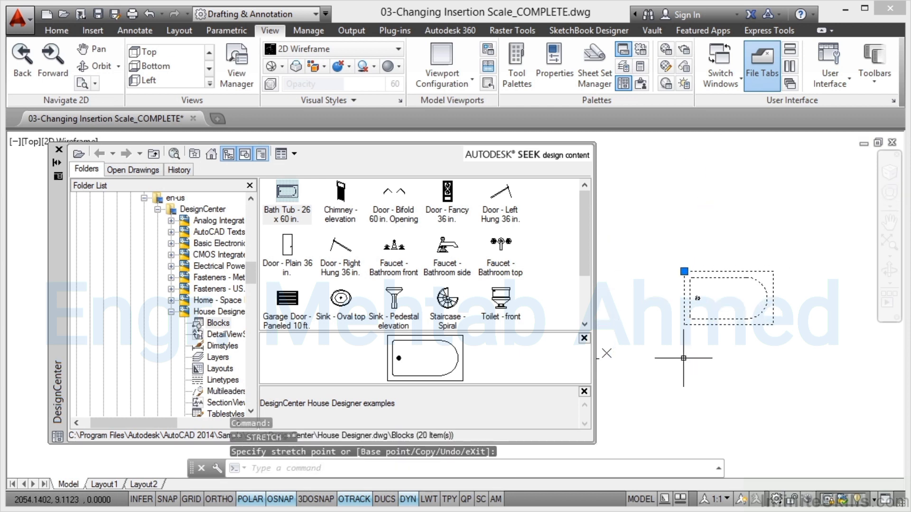
{"action": "scroll", "coordinate": [716, 284], "scroll_direction": "up", "scroll_amount": 2}
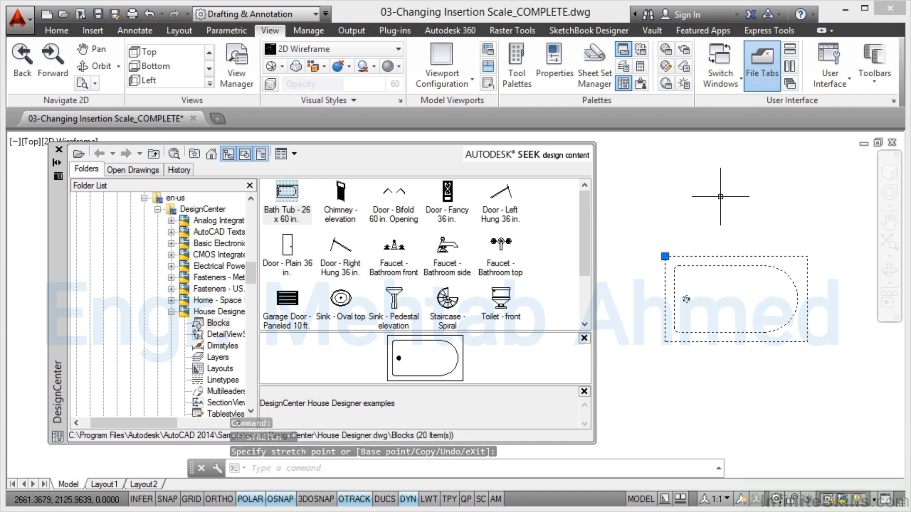
{"action": "key", "text": "Escape"}
{"action": "key", "text": "Escape"}
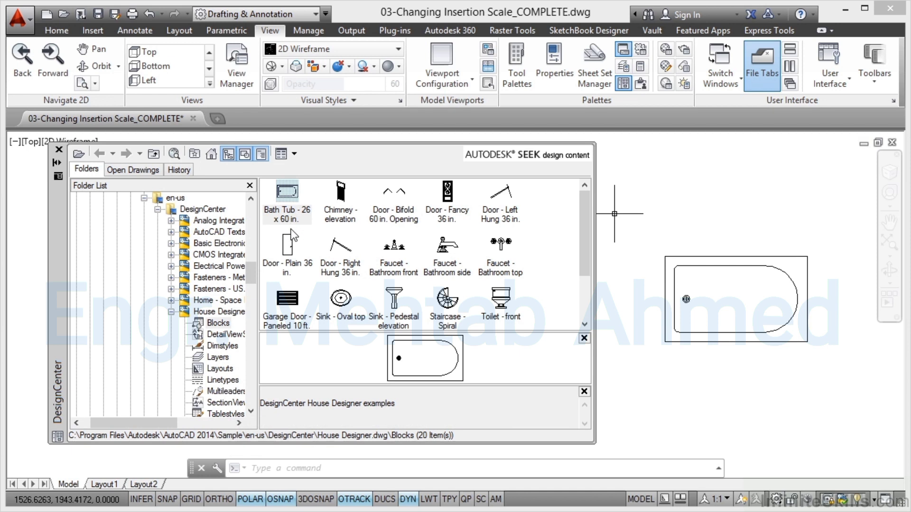
- Measure the distance between the bathtub's top-left and top-right corners, reading 1524.0000
{"action": "left_click", "coordinate": [56, 30]}
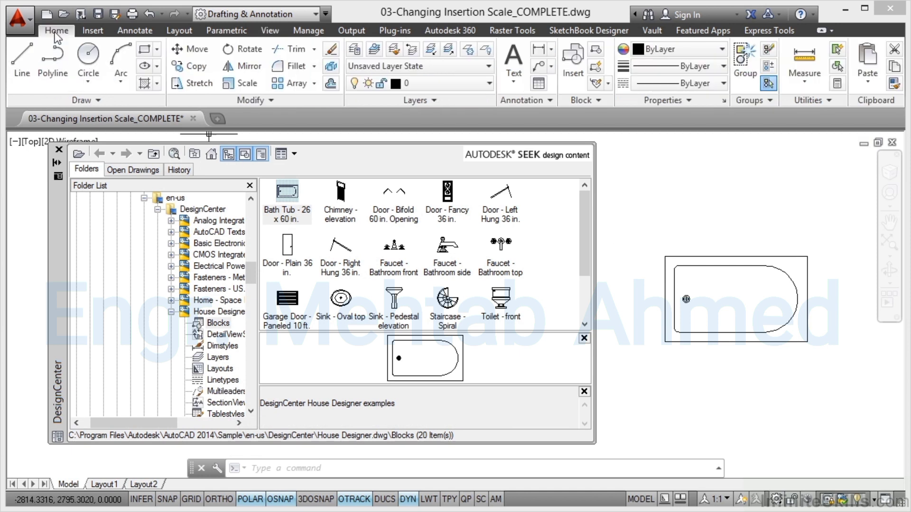
{"action": "left_click", "coordinate": [801, 62]}
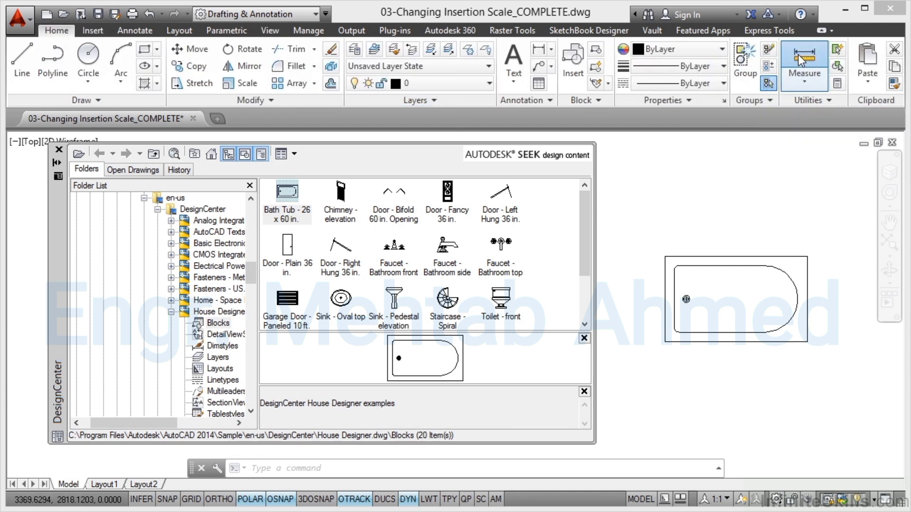
{"action": "left_click", "coordinate": [664, 256]}
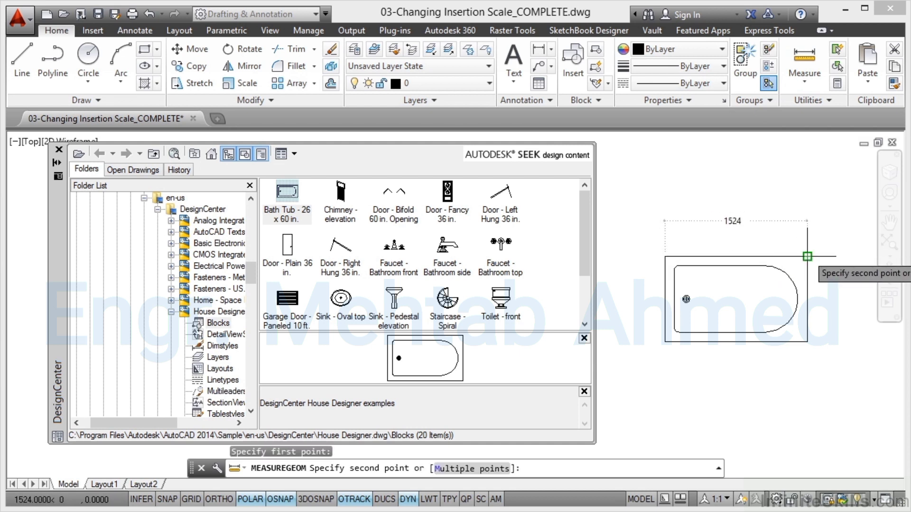
{"action": "left_click", "coordinate": [806, 257]}
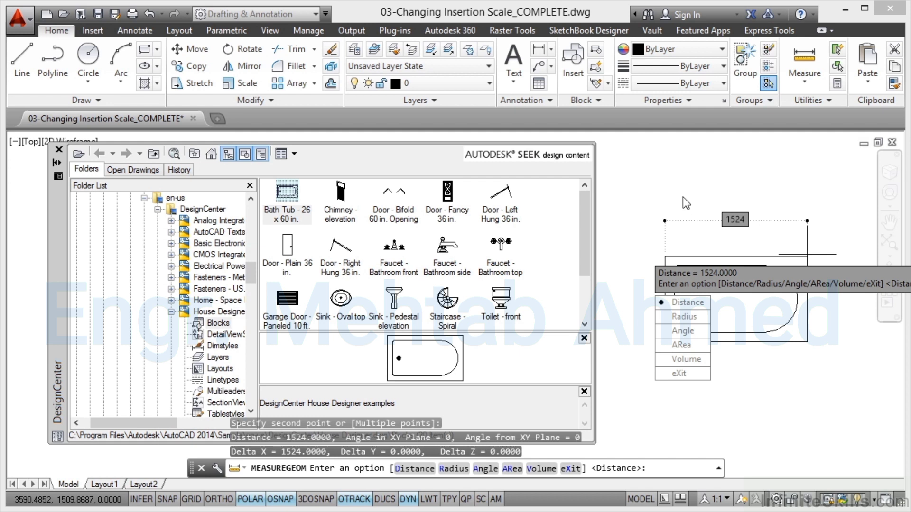
{"action": "key", "text": "Escape"}
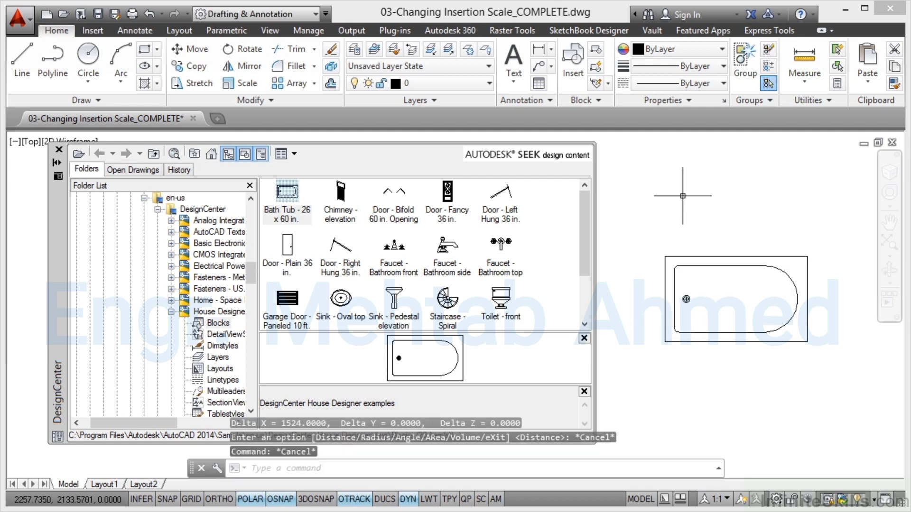